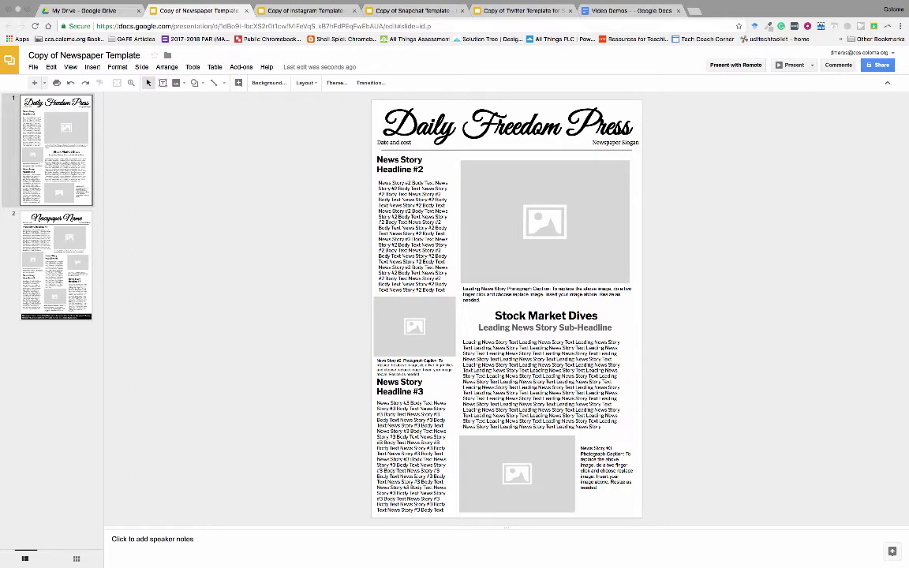
Step: Replace the newspaper name at the head of the first page with "The Coloma Daily"
{"action": "left_click", "coordinate": [56, 266]}
{"action": "left_click", "coordinate": [56, 150]}
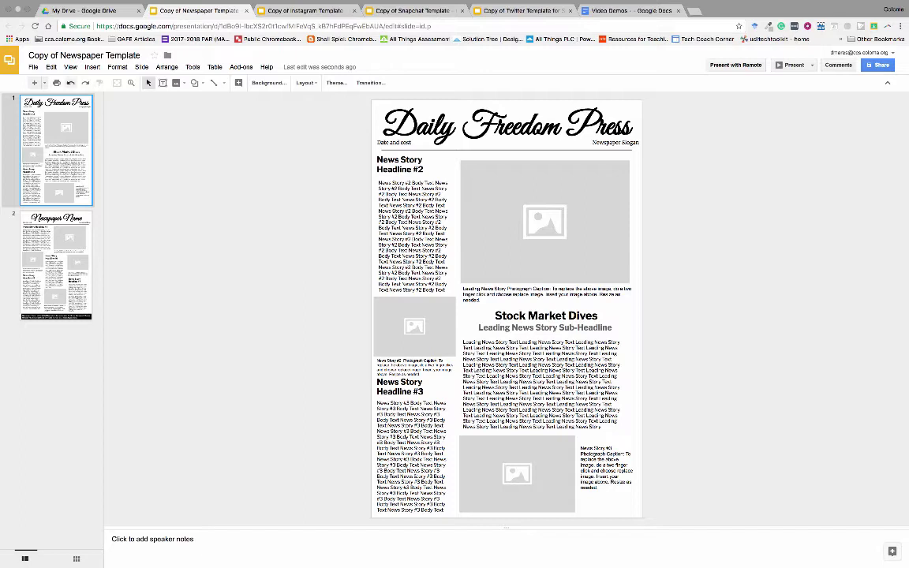
{"action": "left_click_drag", "start_coordinate": [384, 125], "coordinate": [636, 126]}
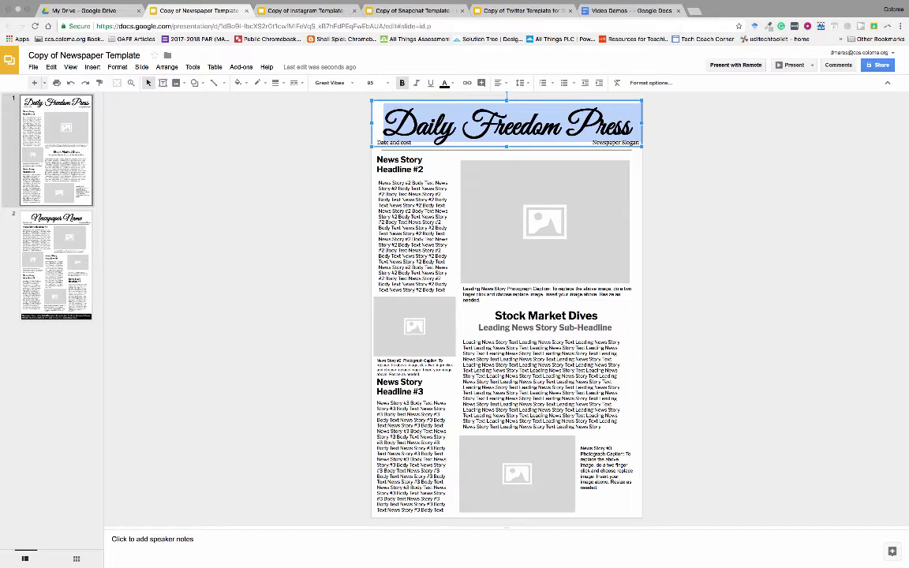
{"action": "type", "text": "The "}
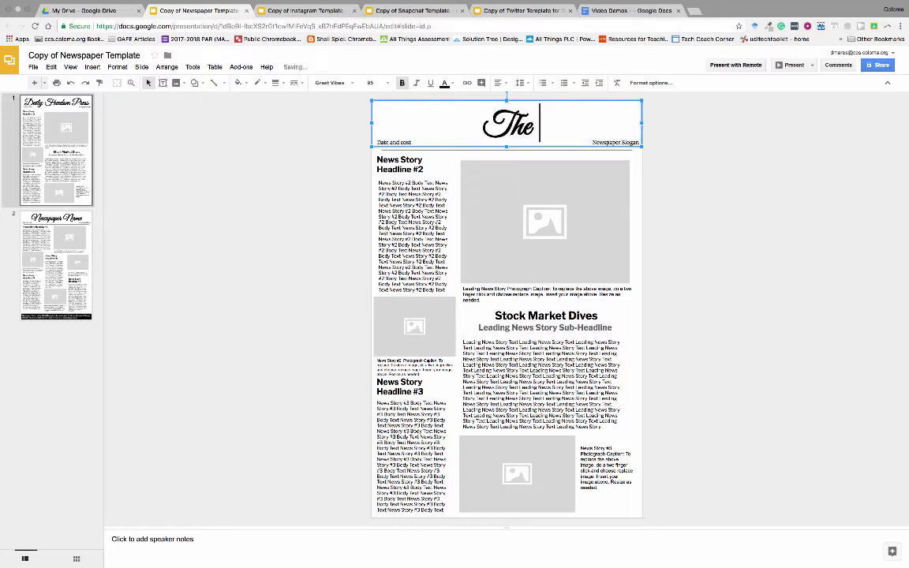
{"action": "type", "text": "Coloma Daily"}
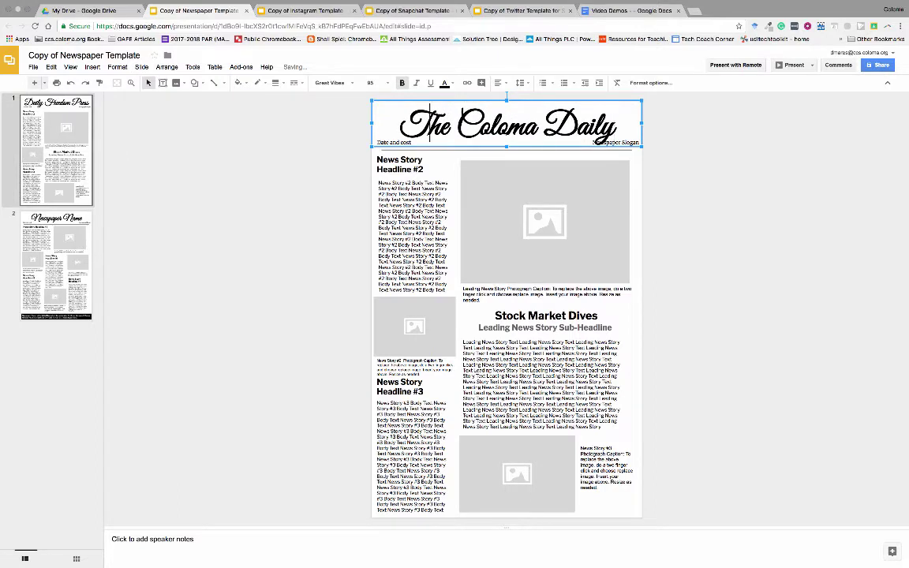
Step: Rewrite the whole newspaper name on the first page as "Coloma Record"
{"action": "key", "text": "ctrl+a"}
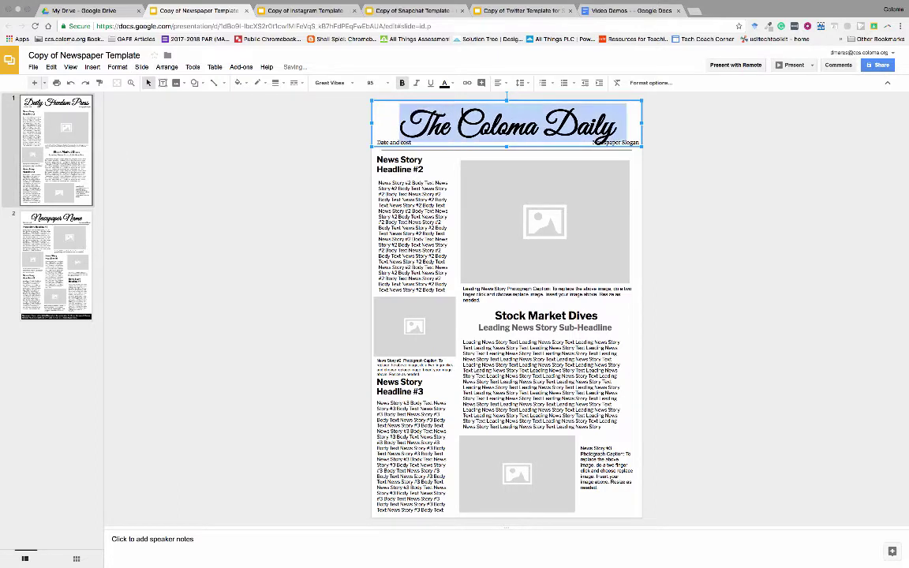
{"action": "type", "text": "The Co"}
{"action": "key", "text": "BackSpace"}
{"action": "key", "text": "BackSpace"}
{"action": "key", "text": "BackSpace"}
{"action": "key", "text": "BackSpace"}
{"action": "key", "text": "BackSpace"}
{"action": "key", "text": "BackSpace"}
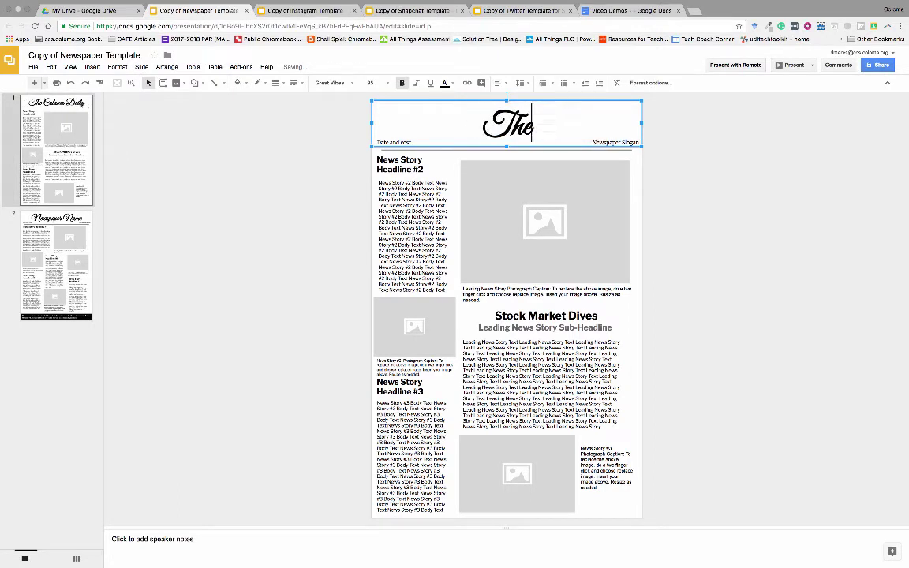
{"action": "type", "text": "Coloma"}
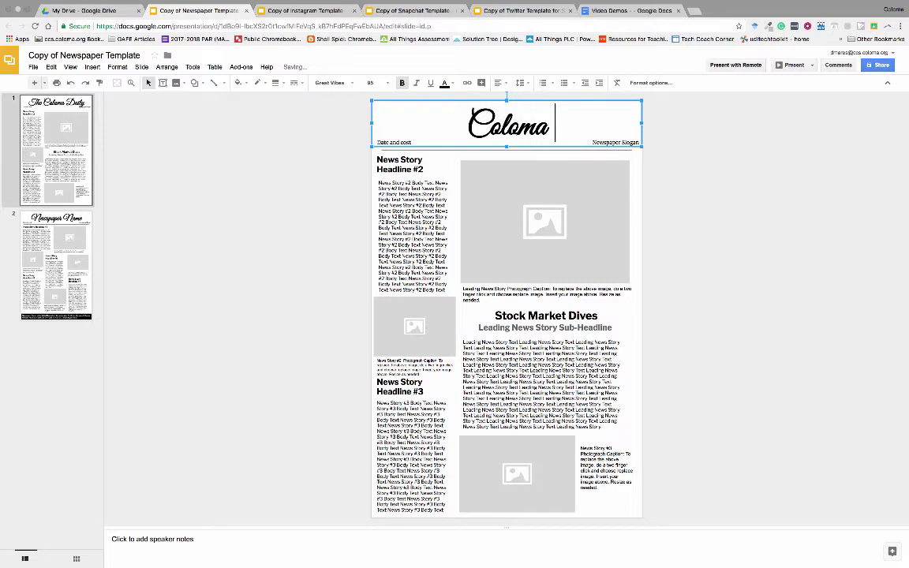
{"action": "type", "text": " Record"}
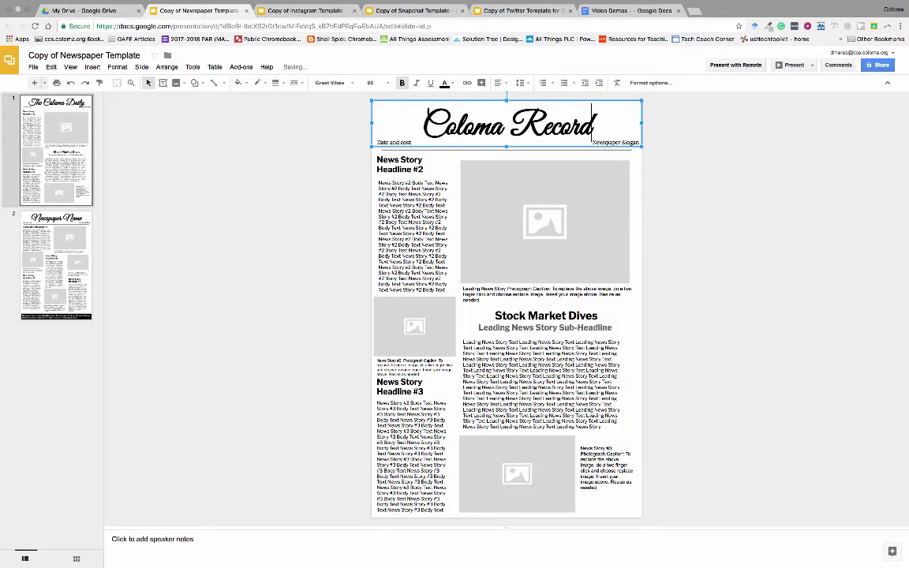
Step: Replace the second word of the newspaper name with "Press" so that it reads "Coloma Press"
{"action": "key", "text": "shift+Left"}
{"action": "key", "text": "shift+Left"}
{"action": "key", "text": "shift+Left"}
{"action": "key", "text": "shift+Left"}
{"action": "key", "text": "shift+Left"}
{"action": "key", "text": "shift+Left"}
{"action": "type", "text": "Press"}
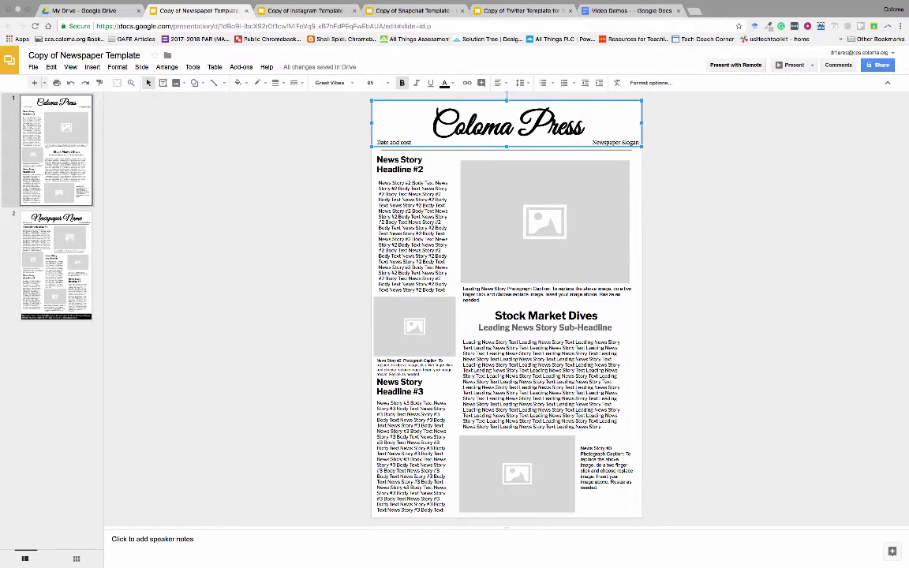
Step: Replace the date and cost placeholder under the newspaper name with "October 29th, 1929"
{"action": "left_click", "coordinate": [394, 143]}
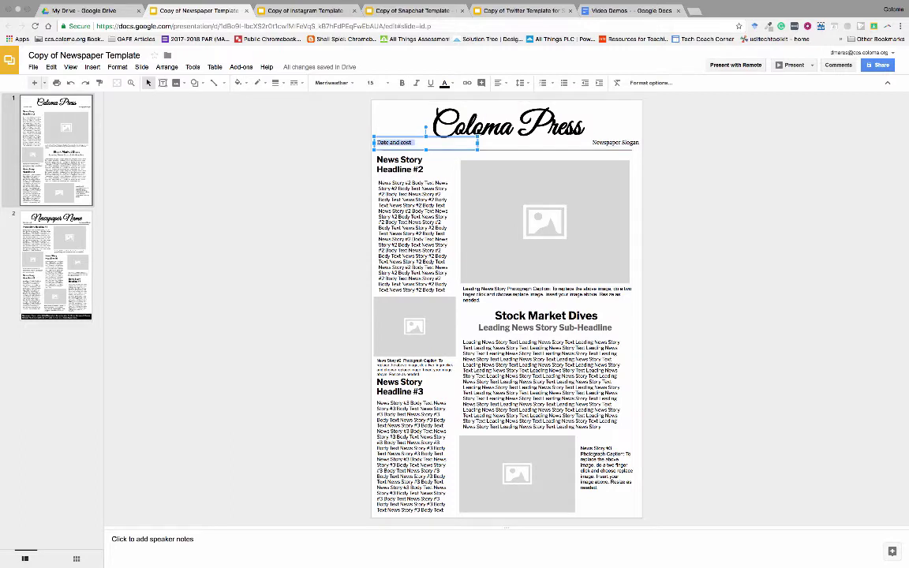
{"action": "type", "text": "October 26th, 2"}
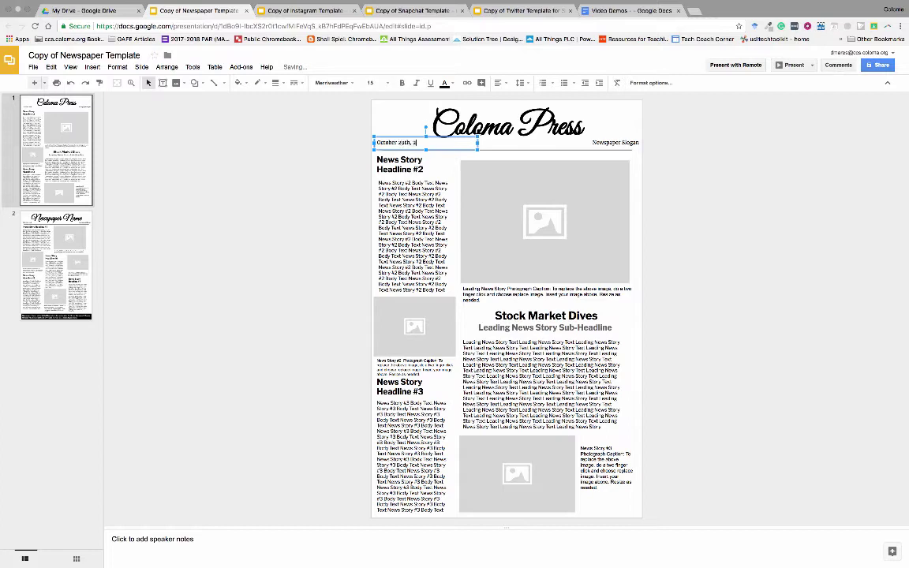
{"action": "type", "text": "017"}
{"action": "key", "text": "BackSpace"}
{"action": "key", "text": "BackSpace"}
{"action": "key", "text": "BackSpace"}
{"action": "key", "text": "BackSpace"}
{"action": "type", "text": "1929"}
Step: Replace the newspaper slogan placeholder with "Filling Your Head With News to Know"
{"action": "left_click", "coordinate": [616, 142]}
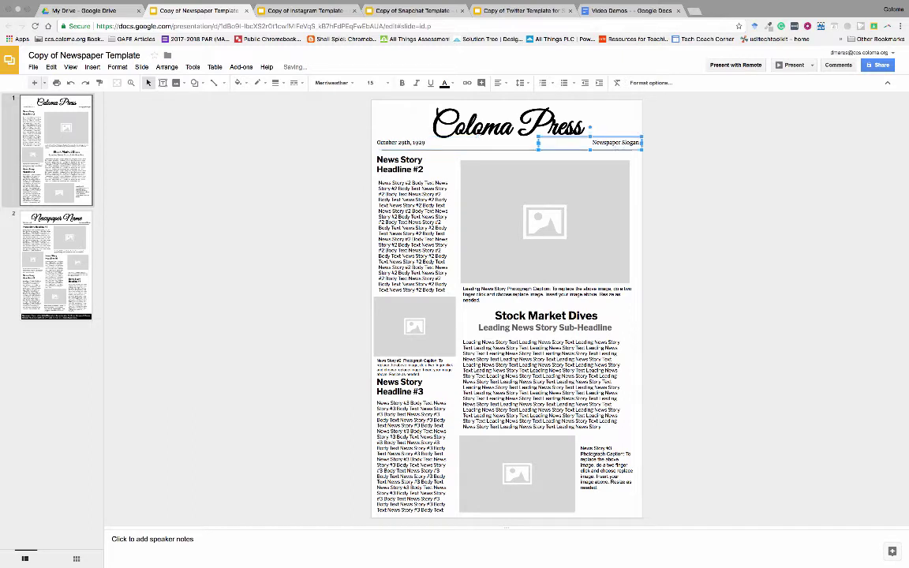
{"action": "type", "text": "Filling Your Head With News to Know"}
{"action": "left_click", "coordinate": [506, 228]}
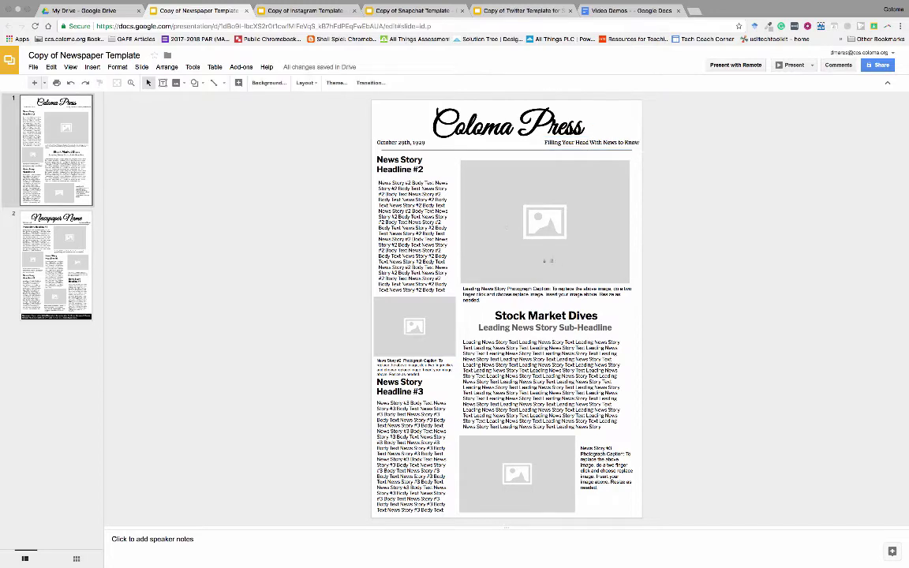
Step: Replace the leading story's sub-headline with "Largest Crash in Stock Market History"
{"action": "triple_click", "coordinate": [546, 316]}
{"action": "triple_click", "coordinate": [546, 328]}
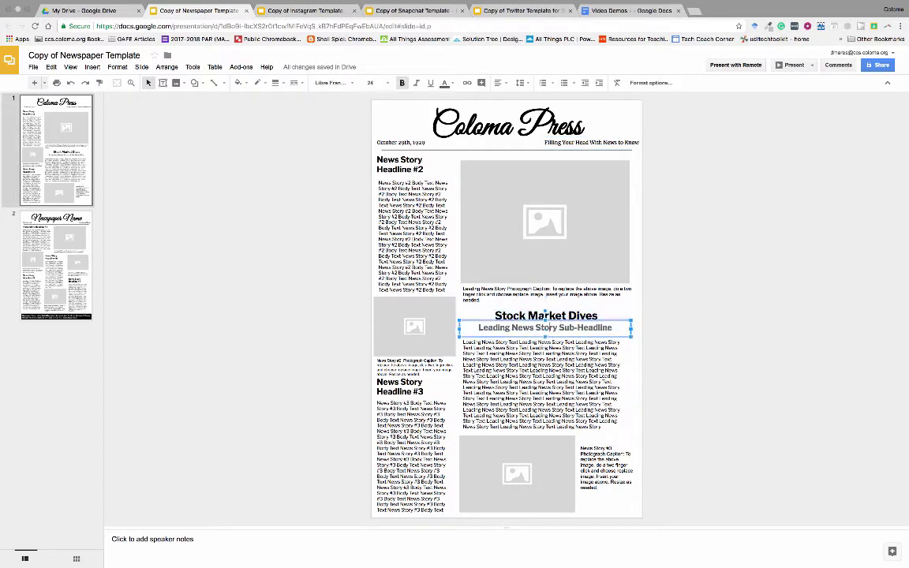
{"action": "key", "text": "BackSpace"}
{"action": "type", "text": "Largest "}
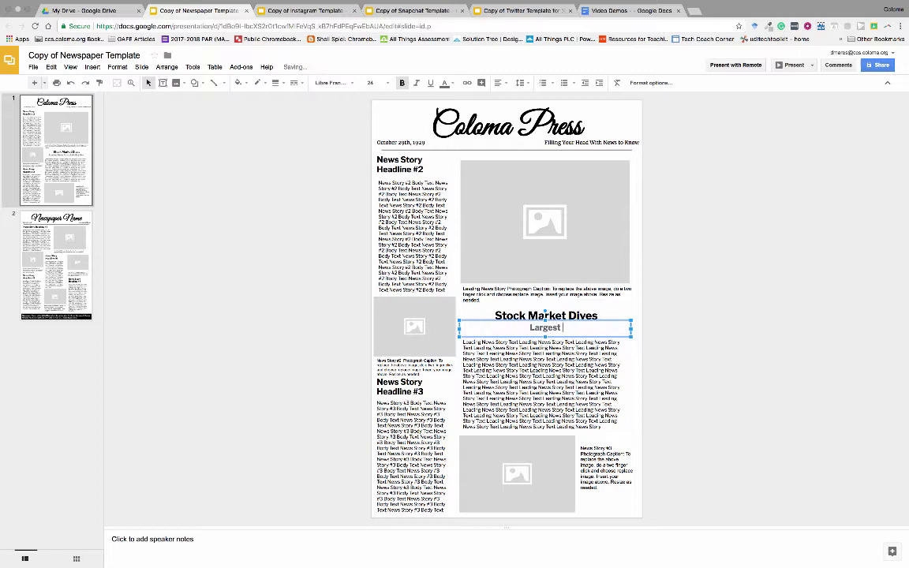
{"action": "type", "text": "Crash in Stock Market History"}
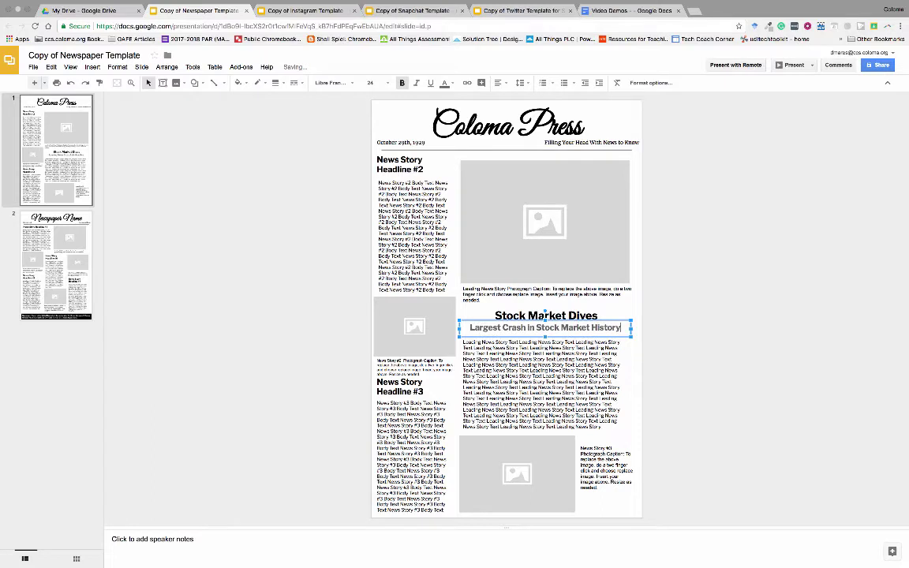
Step: Start replacing the leading story's placeholder image and search the web for "stock market crash graph"
{"action": "left_click", "coordinate": [544, 229]}
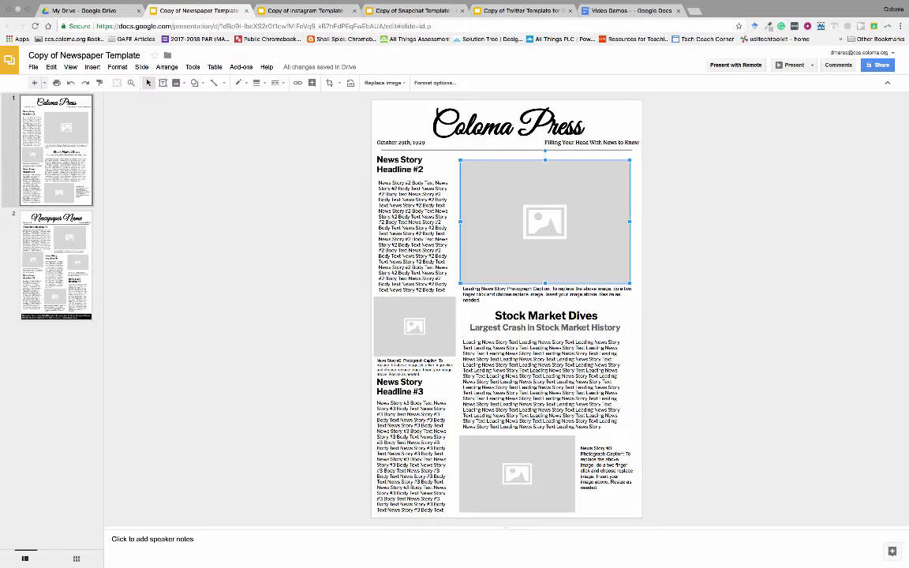
{"action": "left_click", "coordinate": [383, 83]}
{"action": "left_click", "coordinate": [371, 109]}
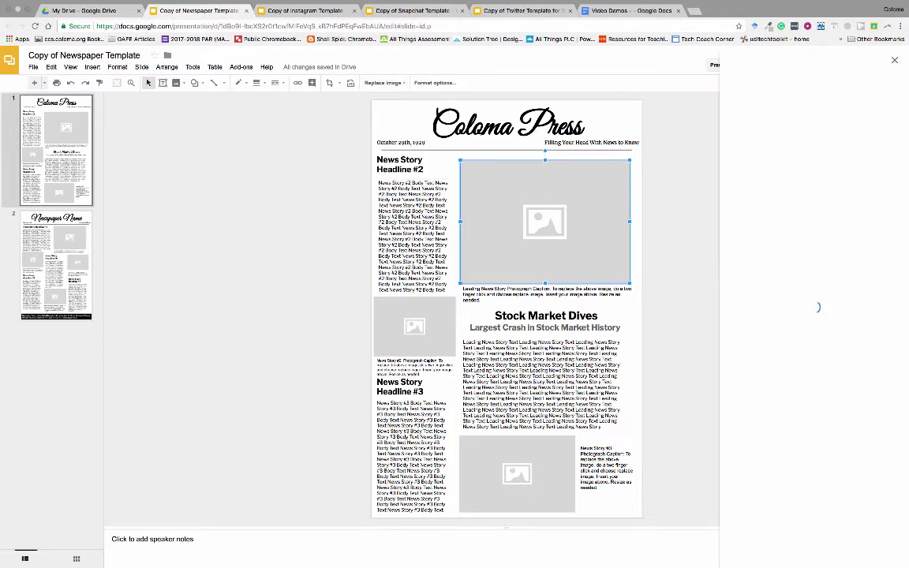
{"action": "type", "text": "s"}
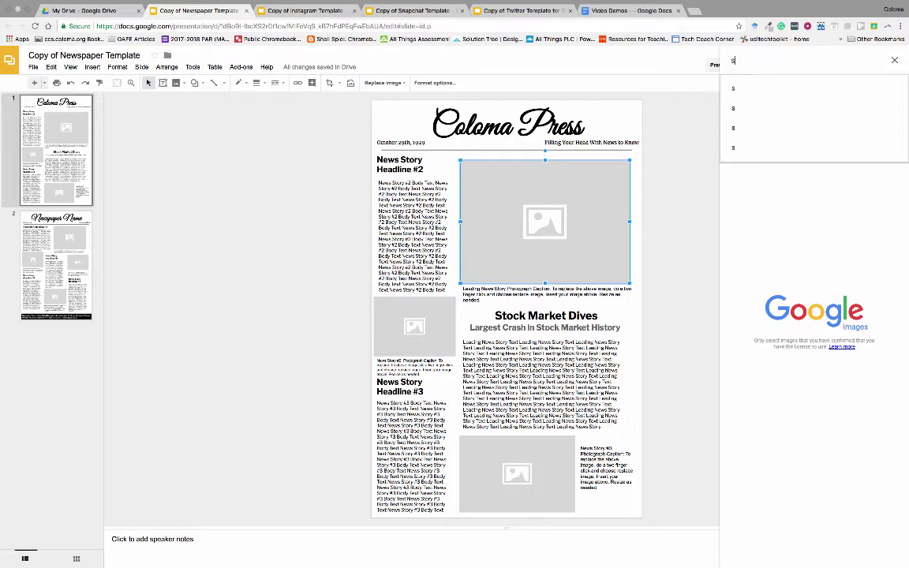
{"action": "type", "text": "tock market"}
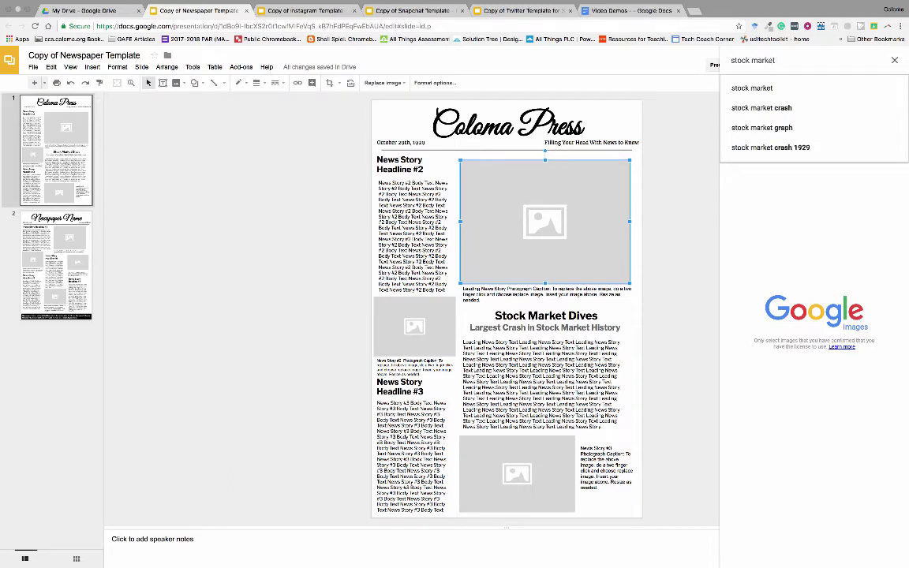
{"action": "type", "text": " crash graph"}
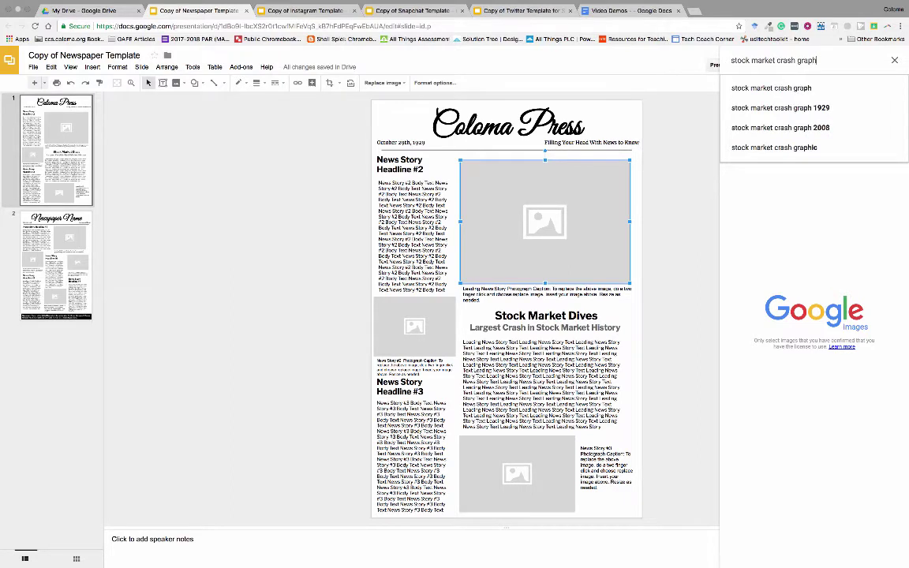
{"action": "key", "text": "Return"}
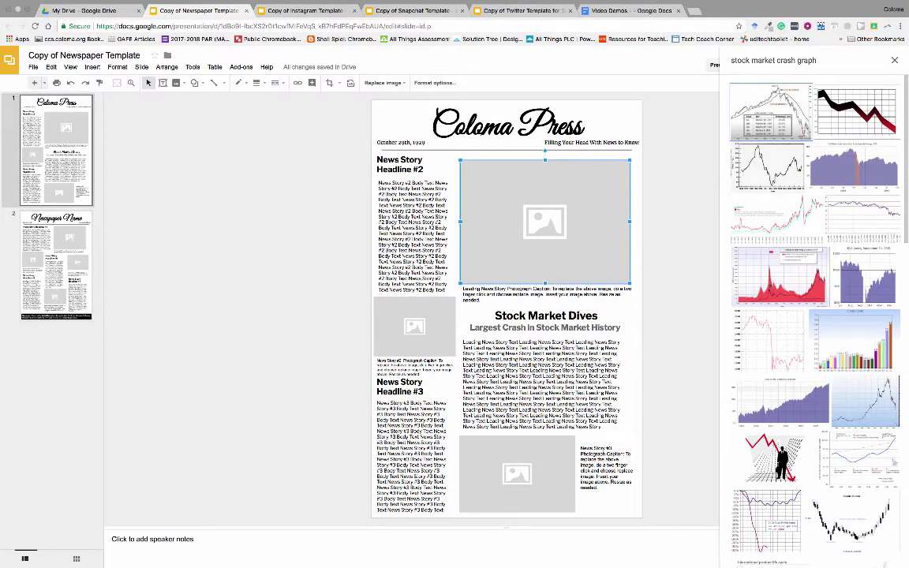
Step: Preview the Dow crash chart, but replace the placeholder image with the black-to-red falling line graph on a grid
{"action": "left_click", "coordinate": [770, 112]}
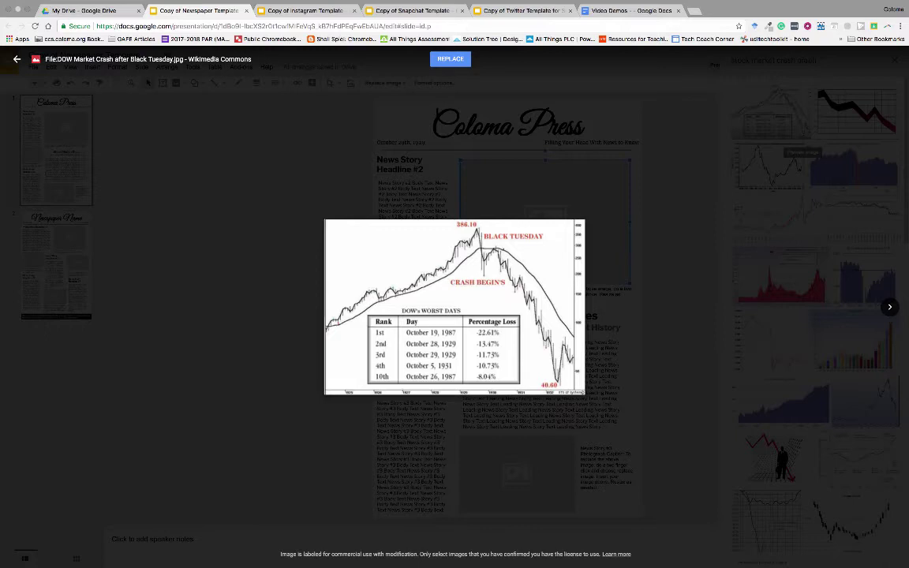
{"action": "key", "text": "Escape"}
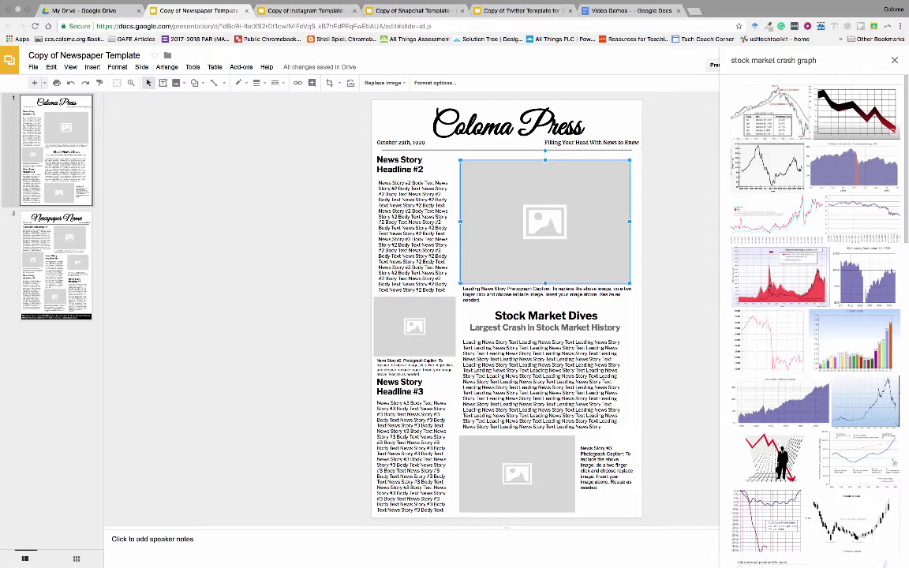
{"action": "left_click", "coordinate": [857, 111]}
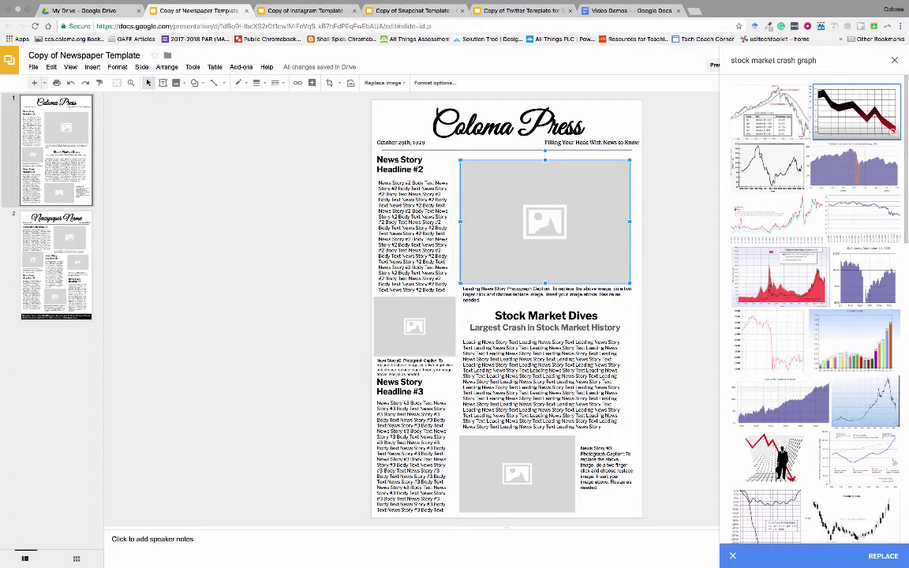
{"action": "left_click", "coordinate": [883, 555]}
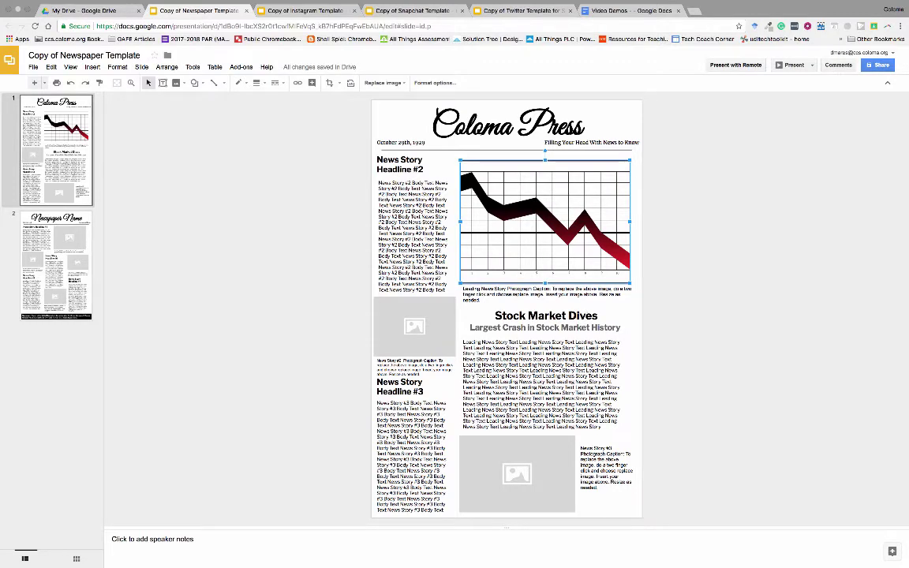
Step: Replace the leading story's photograph caption with "Largest single day crash in the stock market's history."
{"action": "left_click", "coordinate": [70, 67]}
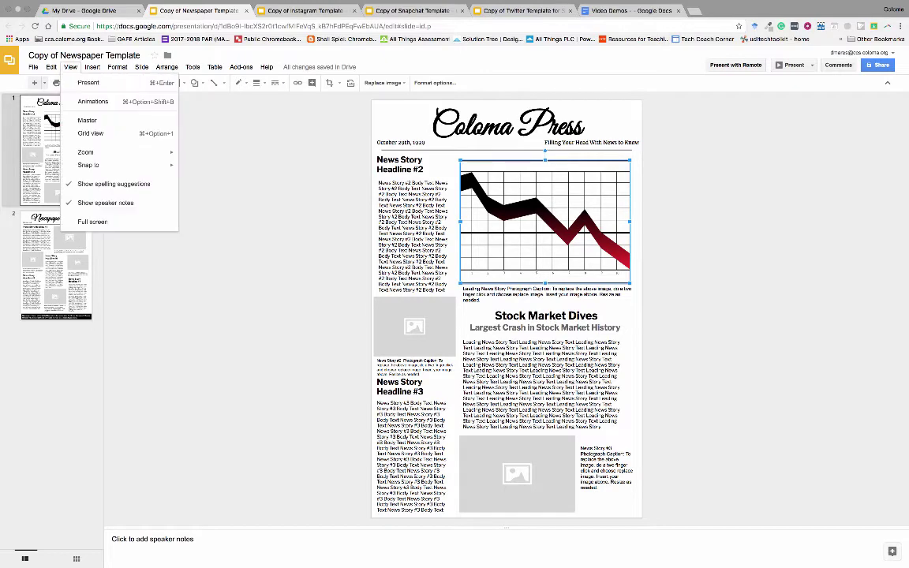
{"action": "mouse_move", "coordinate": [85, 152]}
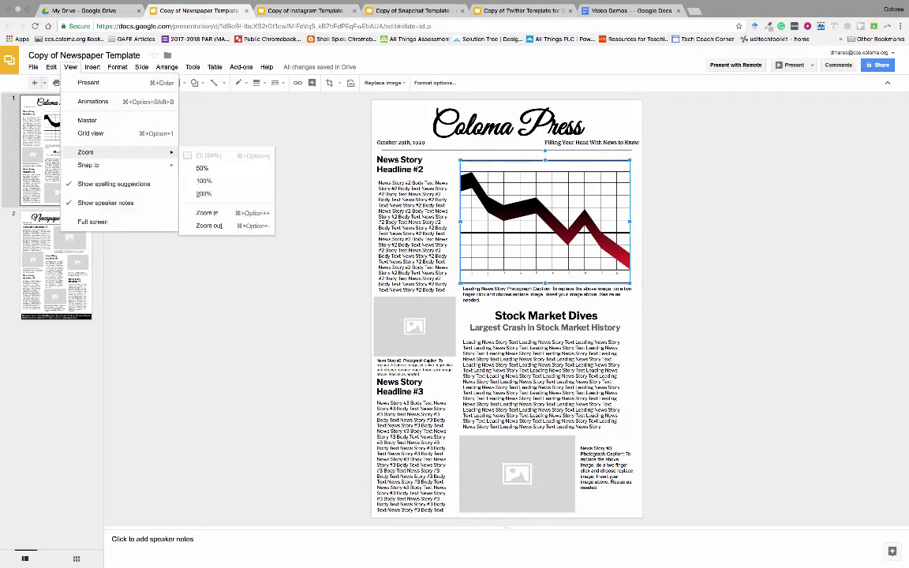
{"action": "left_click", "coordinate": [204, 181]}
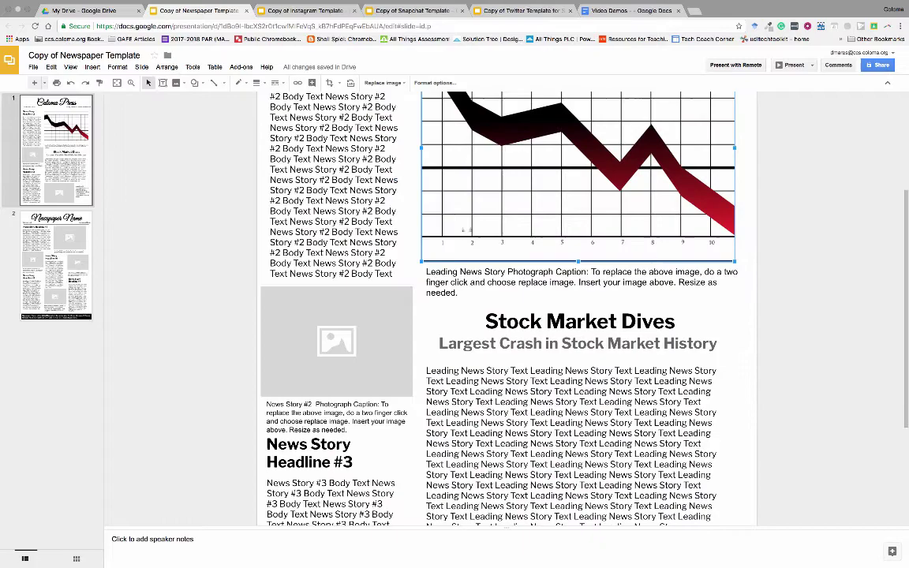
{"action": "scroll", "coordinate": [506, 308], "scroll_direction": "down", "scroll_amount": 2}
{"action": "scroll", "coordinate": [505, 308], "scroll_direction": "up", "scroll_amount": 2}
{"action": "scroll", "coordinate": [505, 308], "scroll_direction": "up", "scroll_amount": 5}
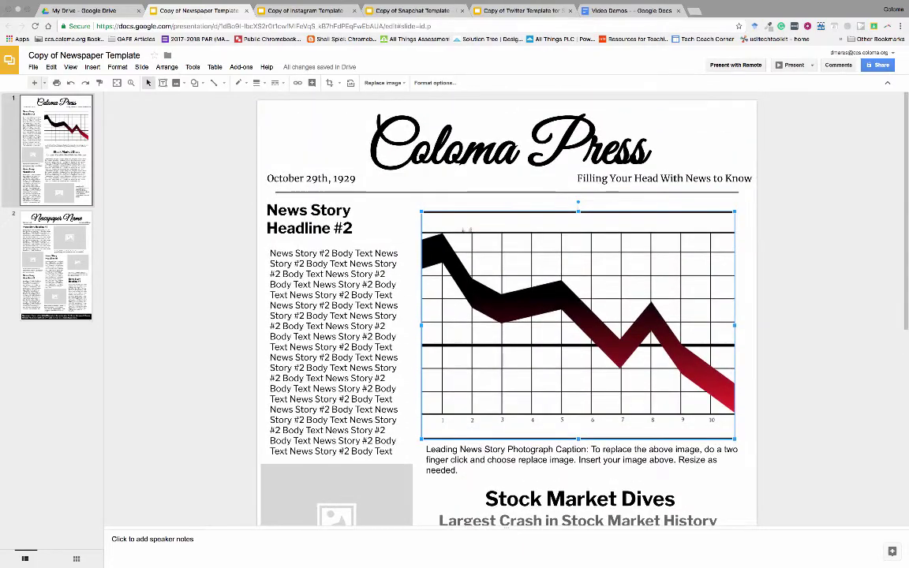
{"action": "scroll", "coordinate": [506, 308], "scroll_direction": "down", "scroll_amount": 4}
{"action": "double_click", "coordinate": [493, 321]}
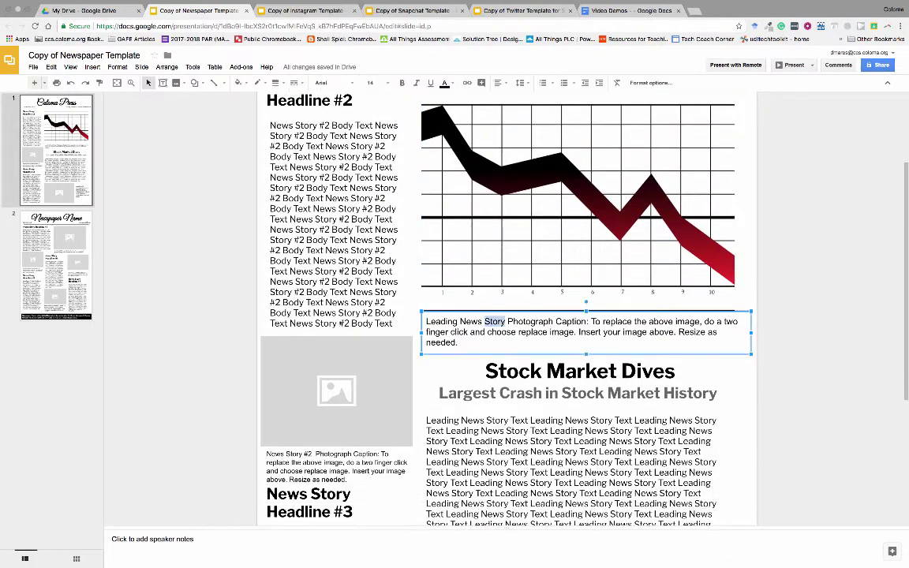
{"action": "triple_click", "coordinate": [493, 322]}
{"action": "double_click", "coordinate": [494, 321]}
{"action": "triple_click", "coordinate": [493, 321]}
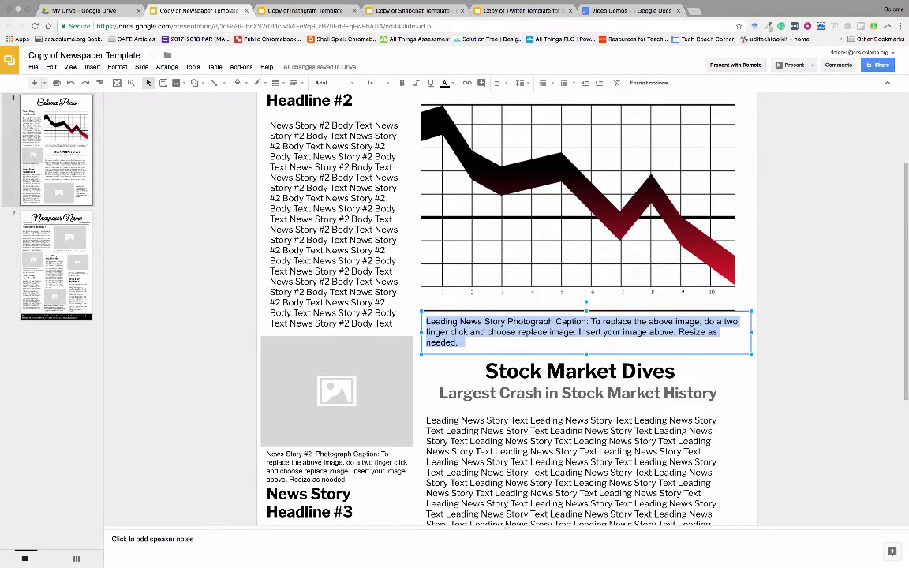
{"action": "type", "text": "Largest "}
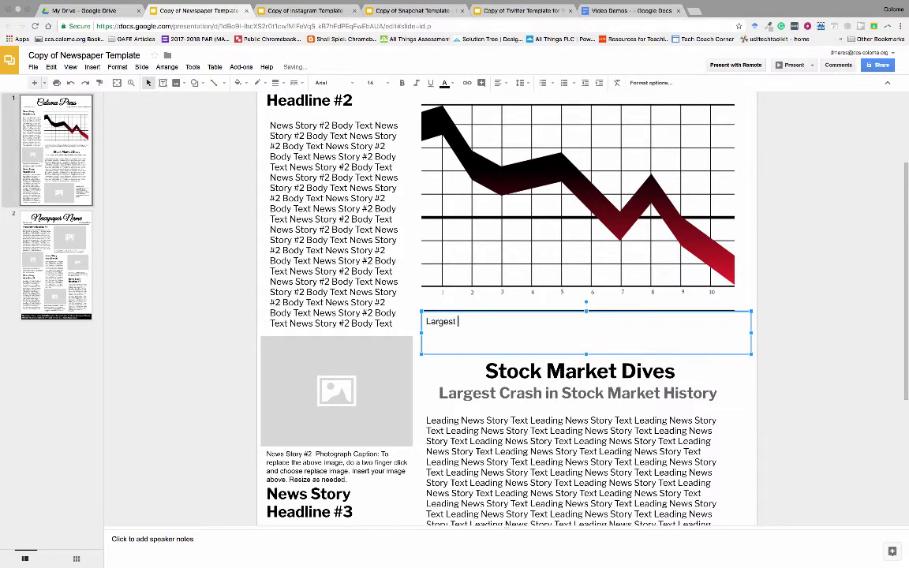
{"action": "type", "text": "single day crash in the stock market's history."}
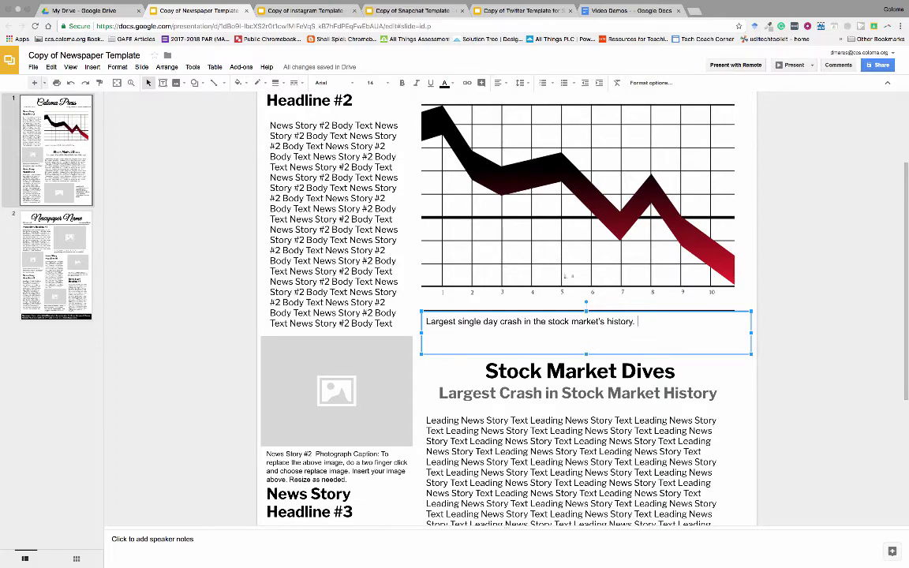
{"action": "scroll", "coordinate": [505, 308], "scroll_direction": "down", "scroll_amount": 1}
{"action": "scroll", "coordinate": [505, 307], "scroll_direction": "down", "scroll_amount": 3}
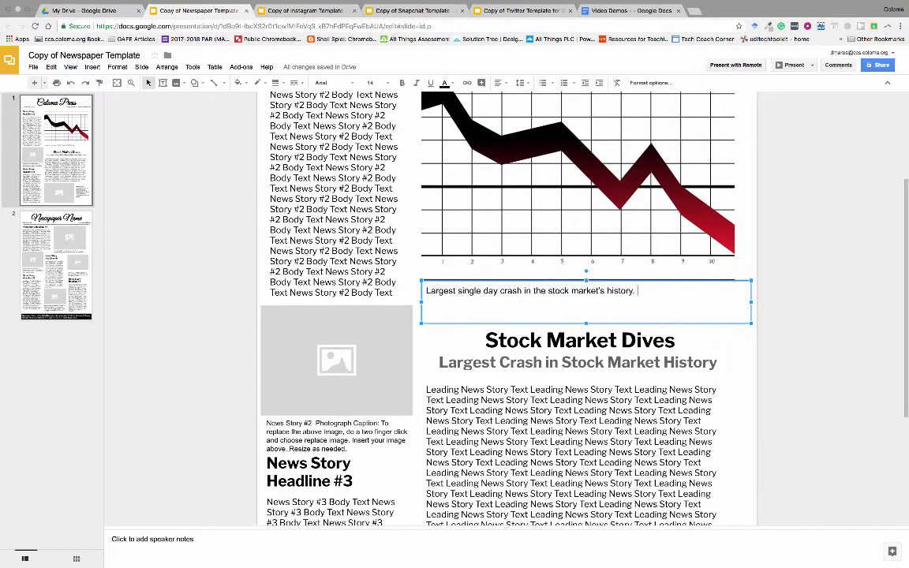
Step: Replace the leading story's placeholder body text with the opening words "The Tuesday"
{"action": "triple_click", "coordinate": [569, 402]}
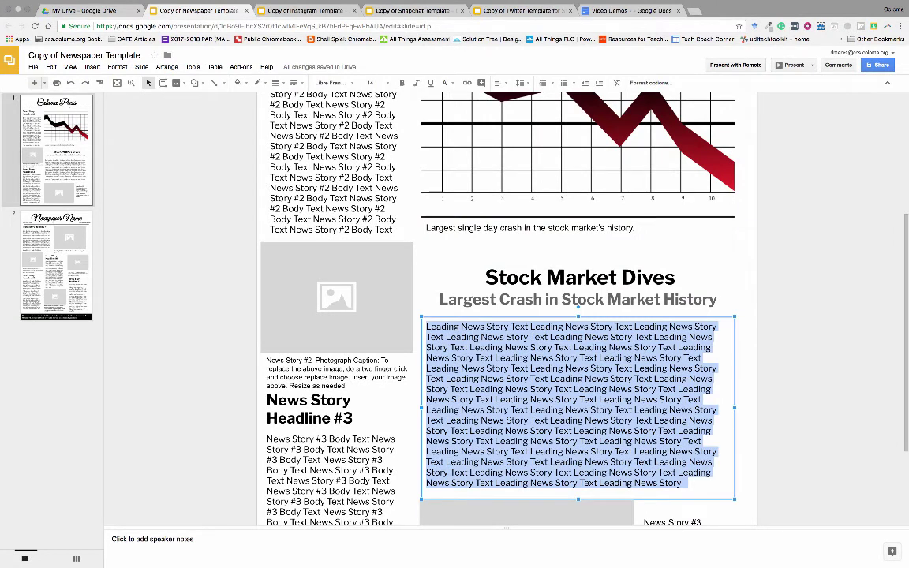
{"action": "type", "text": "The tuest"}
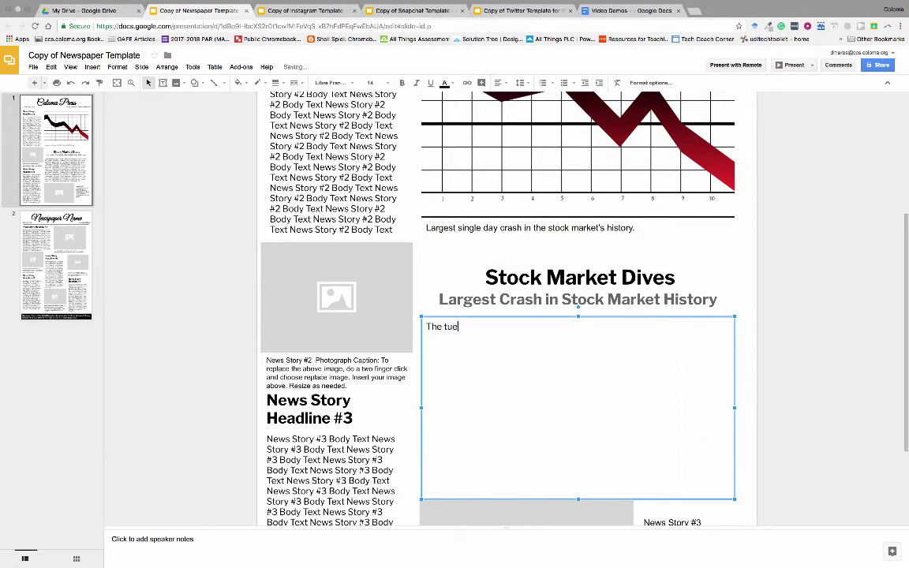
{"action": "key", "text": "BackSpace"}
{"action": "type", "text": "day"}
{"action": "key", "text": "BackSpace"}
{"action": "key", "text": "BackSpace"}
{"action": "key", "text": "BackSpace"}
{"action": "key", "text": "BackSpace"}
{"action": "key", "text": "BackSpace"}
{"action": "key", "text": "BackSpace"}
{"action": "key", "text": "BackSpace"}
{"action": "type", "text": "Tuesday"}
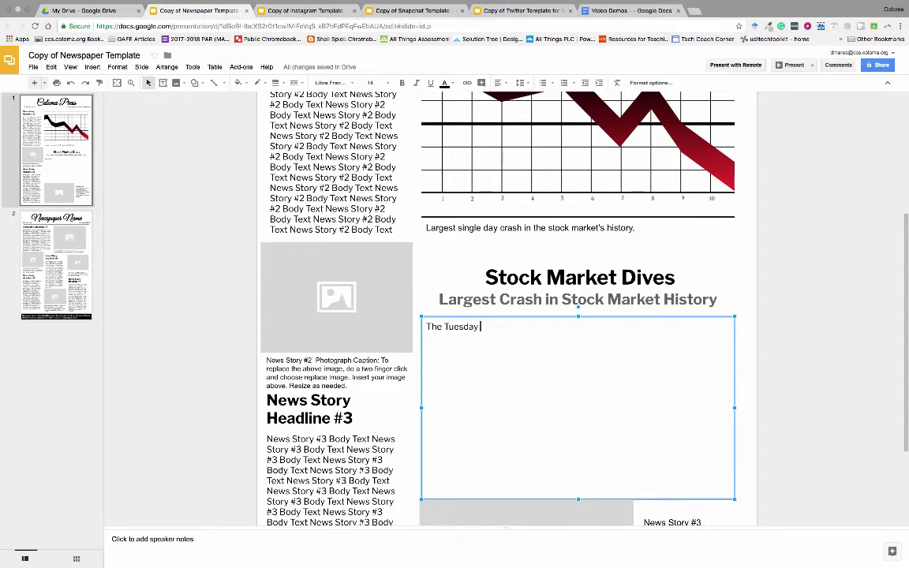
Step: Review the customized front page and the second page's placeholder stories, images, captions and editorial staff line
{"action": "scroll", "coordinate": [541, 258], "scroll_direction": "down", "scroll_amount": 2}
{"action": "scroll", "coordinate": [541, 258], "scroll_direction": "up", "scroll_amount": 2}
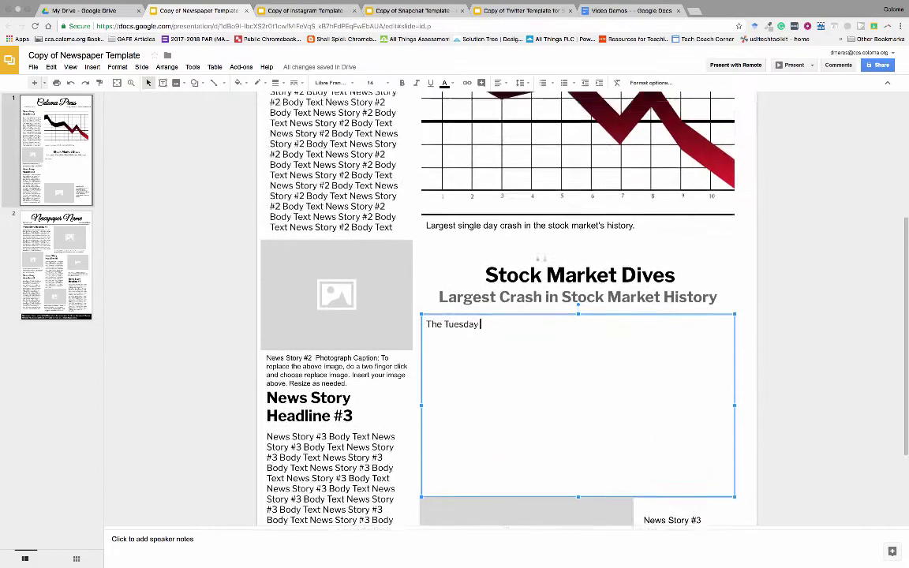
{"action": "scroll", "coordinate": [541, 258], "scroll_direction": "up", "scroll_amount": 4}
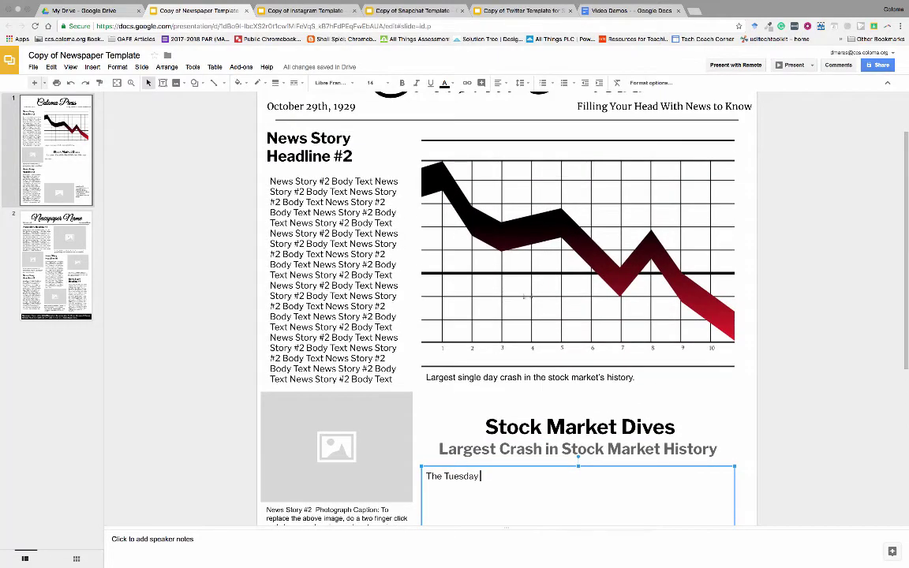
{"action": "scroll", "coordinate": [524, 298], "scroll_direction": "up", "scroll_amount": 2}
{"action": "scroll", "coordinate": [525, 298], "scroll_direction": "down", "scroll_amount": 1}
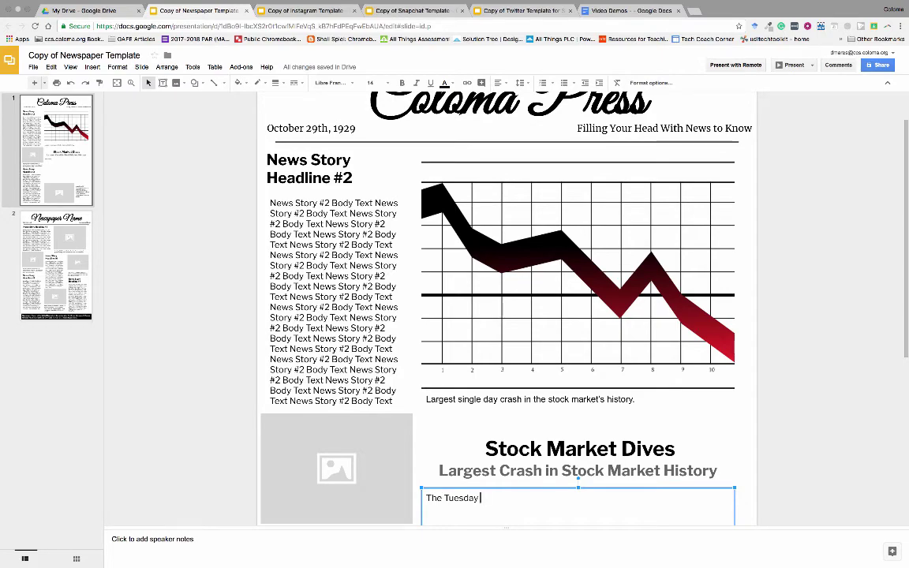
{"action": "scroll", "coordinate": [505, 308], "scroll_direction": "down", "scroll_amount": 5}
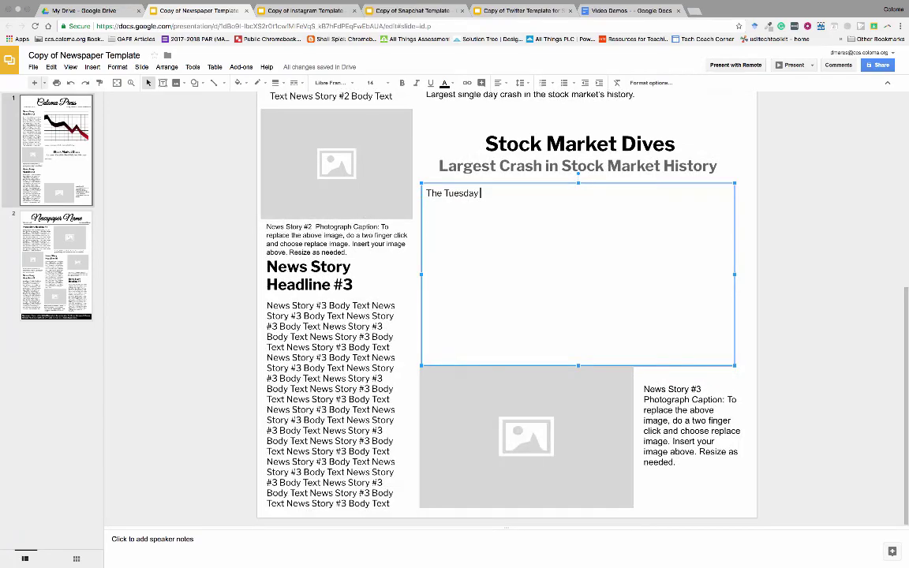
{"action": "scroll", "coordinate": [505, 308], "scroll_direction": "down", "scroll_amount": 5}
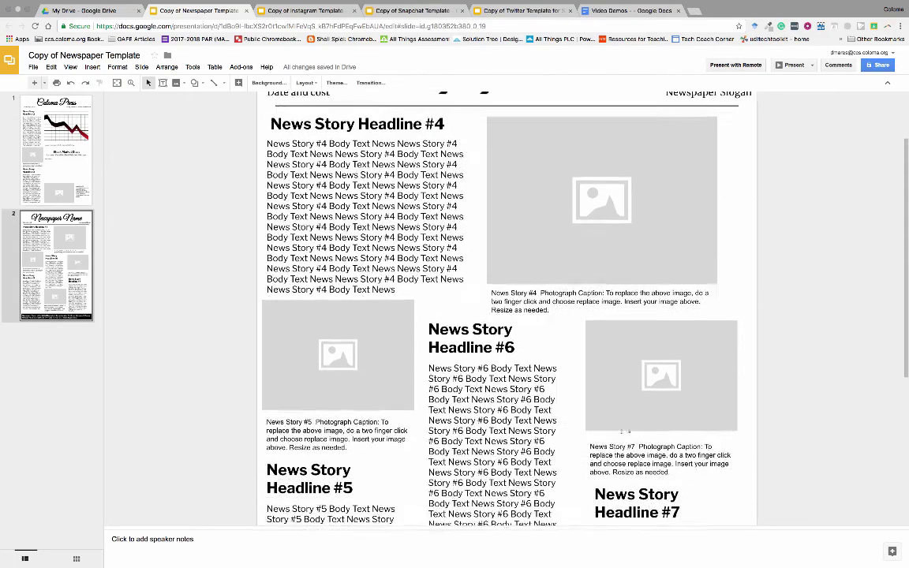
{"action": "scroll", "coordinate": [505, 307], "scroll_direction": "down", "scroll_amount": 4}
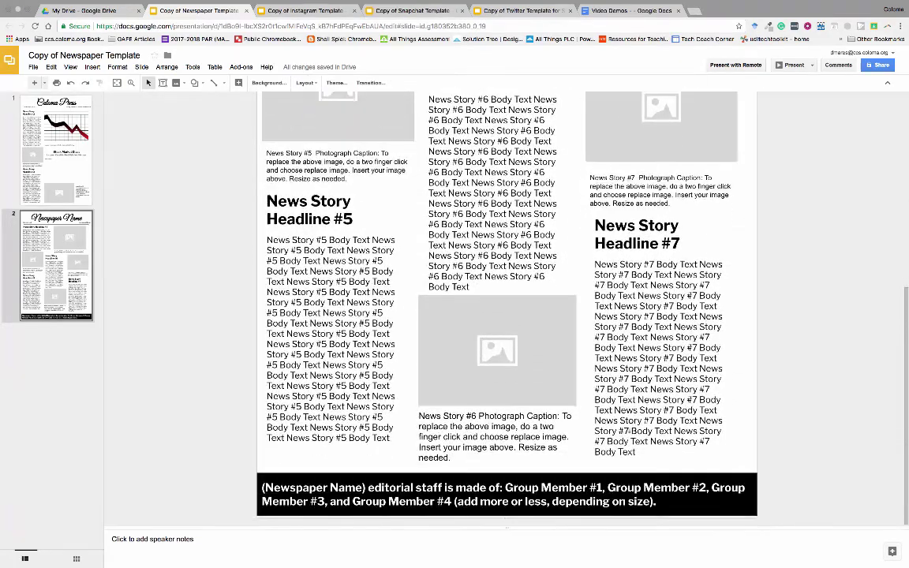
{"action": "scroll", "coordinate": [622, 431], "scroll_direction": "up", "scroll_amount": 5}
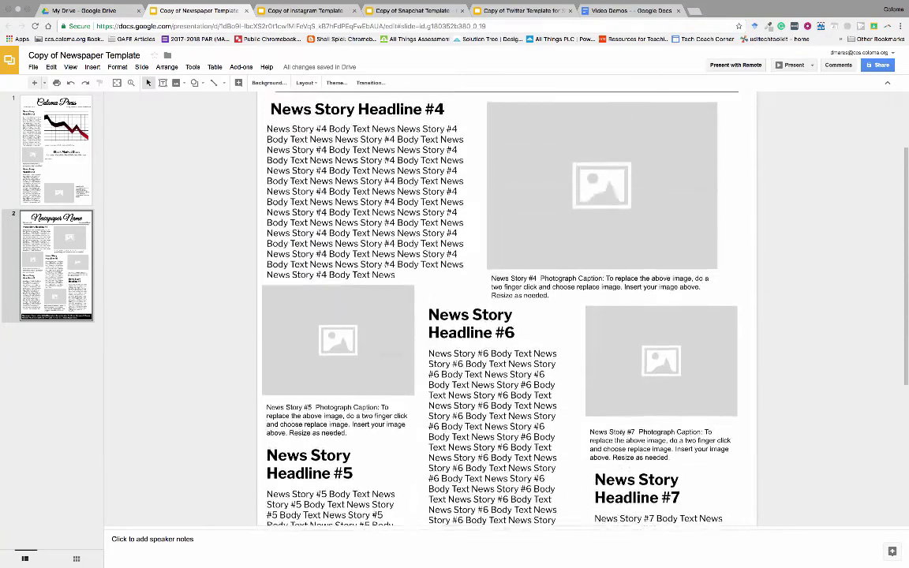
{"action": "scroll", "coordinate": [622, 431], "scroll_direction": "down", "scroll_amount": 2}
{"action": "scroll", "coordinate": [622, 431], "scroll_direction": "up", "scroll_amount": 4}
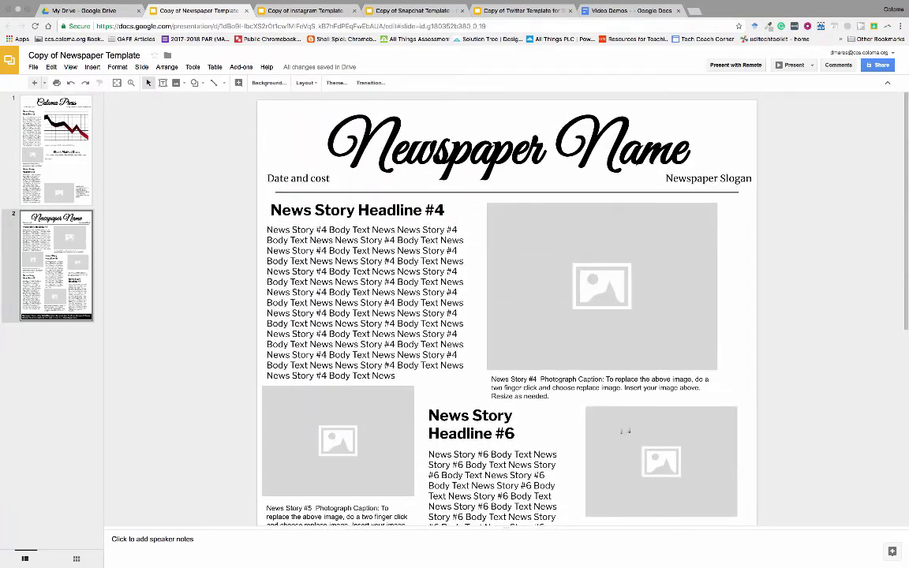
{"action": "scroll", "coordinate": [597, 296], "scroll_direction": "up", "scroll_amount": 2}
{"action": "scroll", "coordinate": [519, 272], "scroll_direction": "up", "scroll_amount": 6}
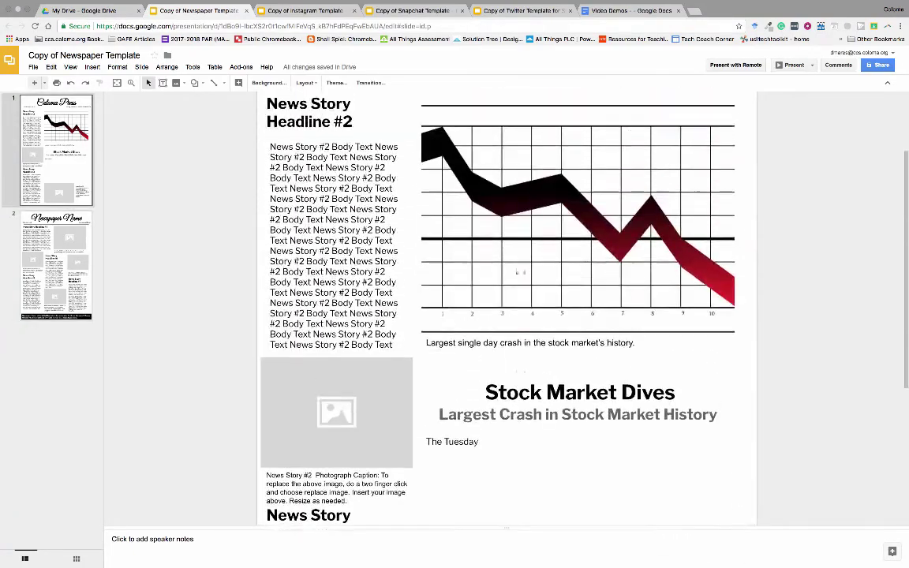